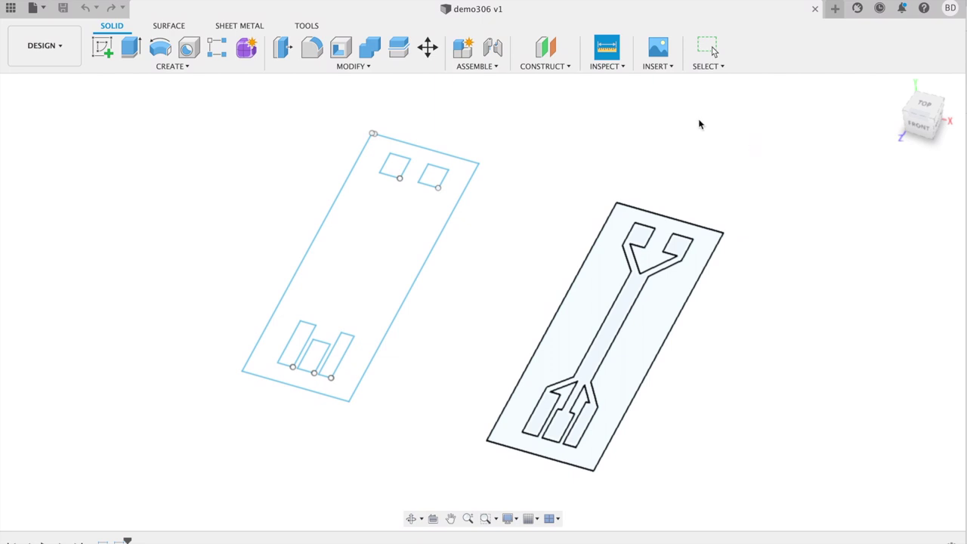
- Measure the long edges of both rectangular outlines, the distance between them, and the outline's clearance to the channel profile
key(i)
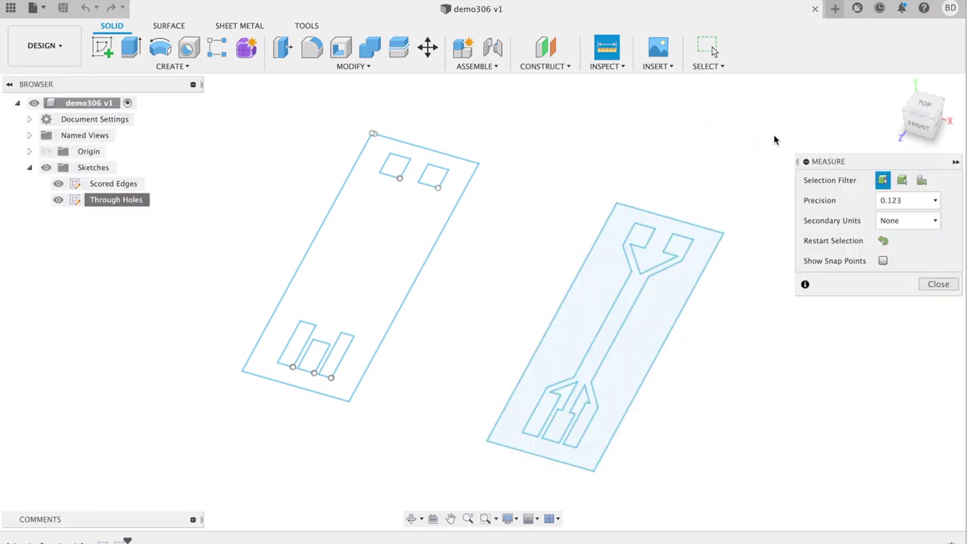
click(582, 262)
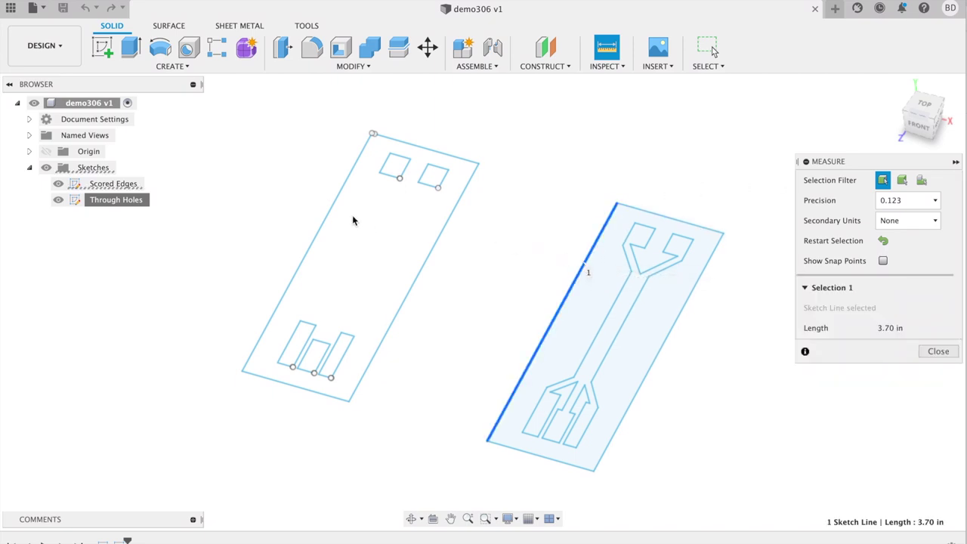
click(330, 212)
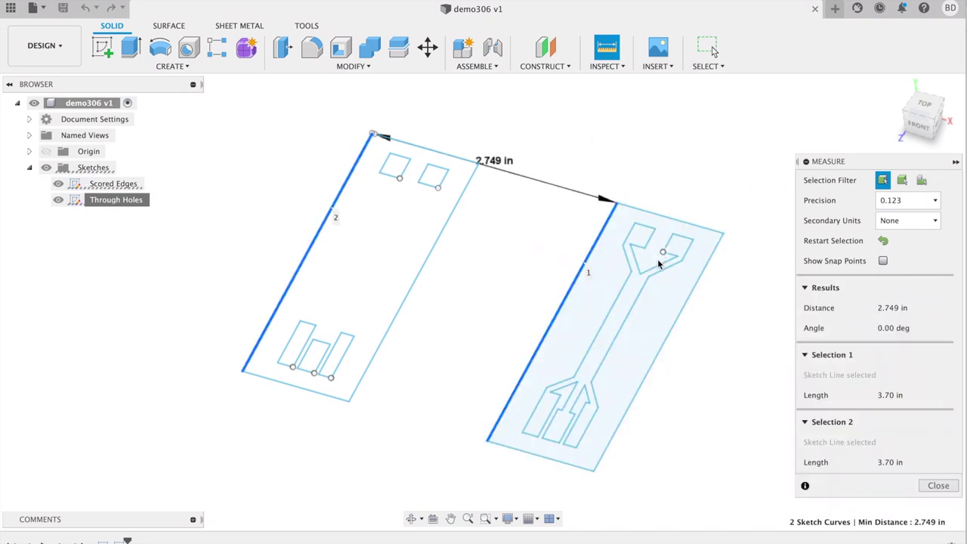
click(634, 298)
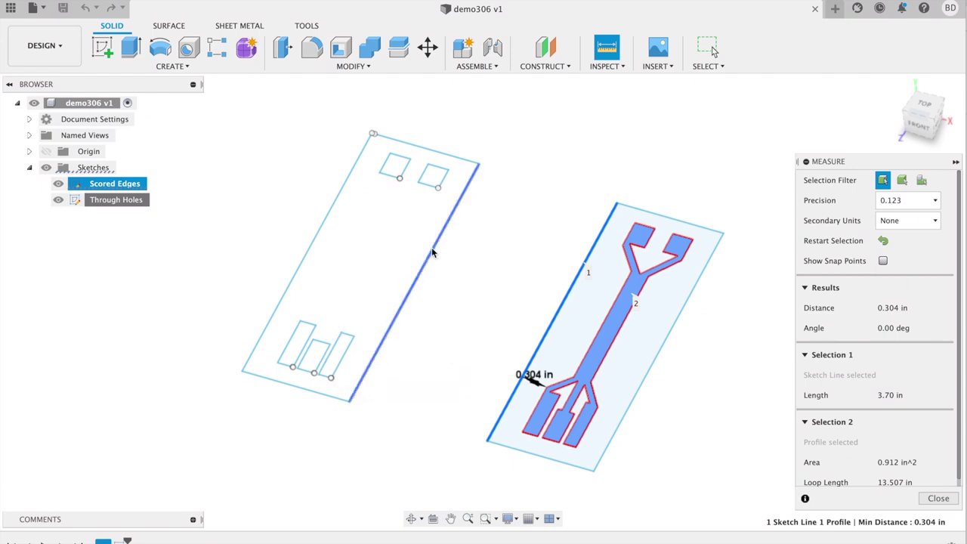
click(424, 268)
click(304, 401)
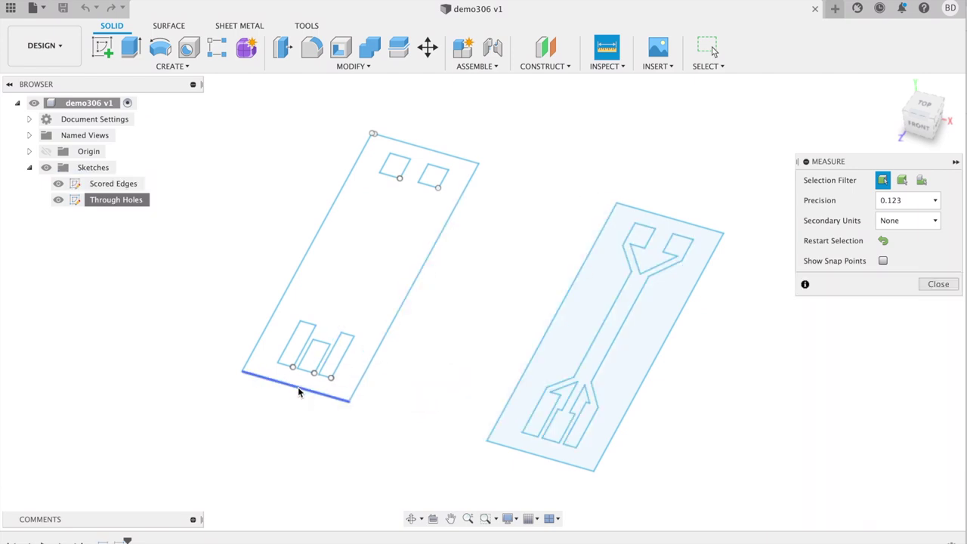
click(939, 285)
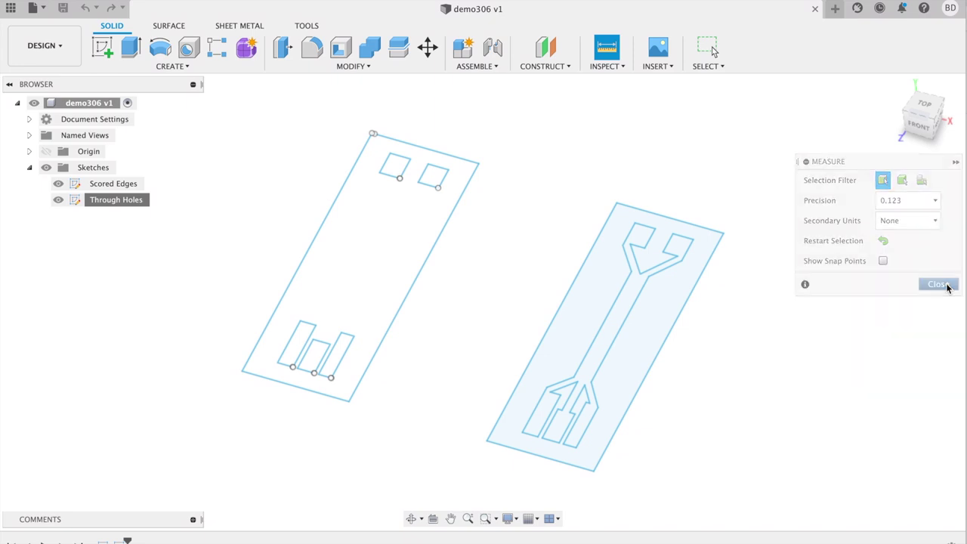
- Show the design from the top and export the Scored Edges sketch as a DXF named channelv2 in the BME306 folder
click(929, 107)
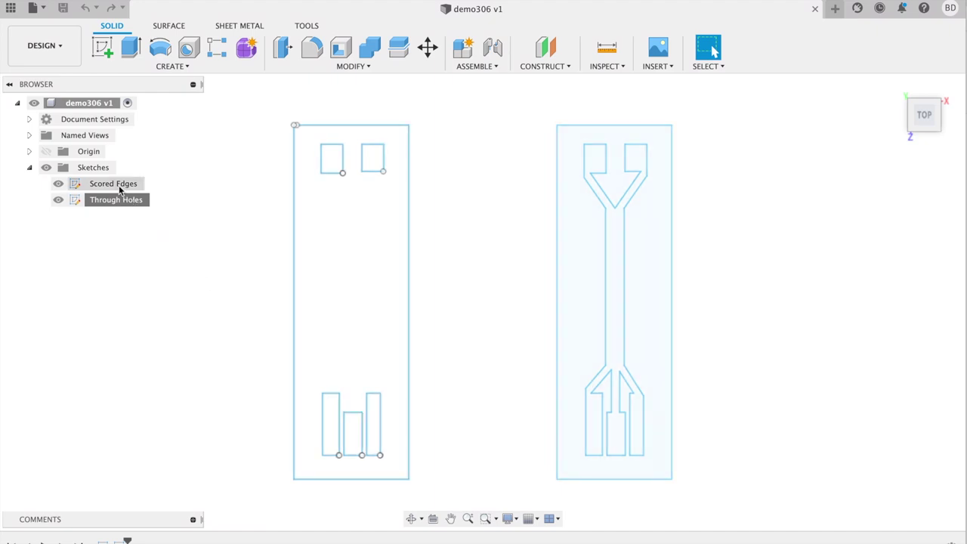
click(119, 190)
right_click(119, 190)
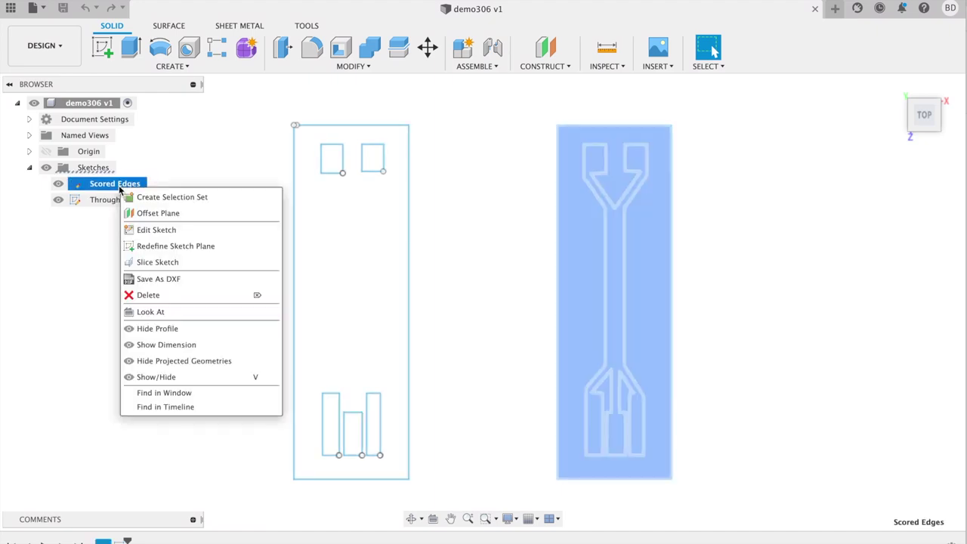
click(143, 280)
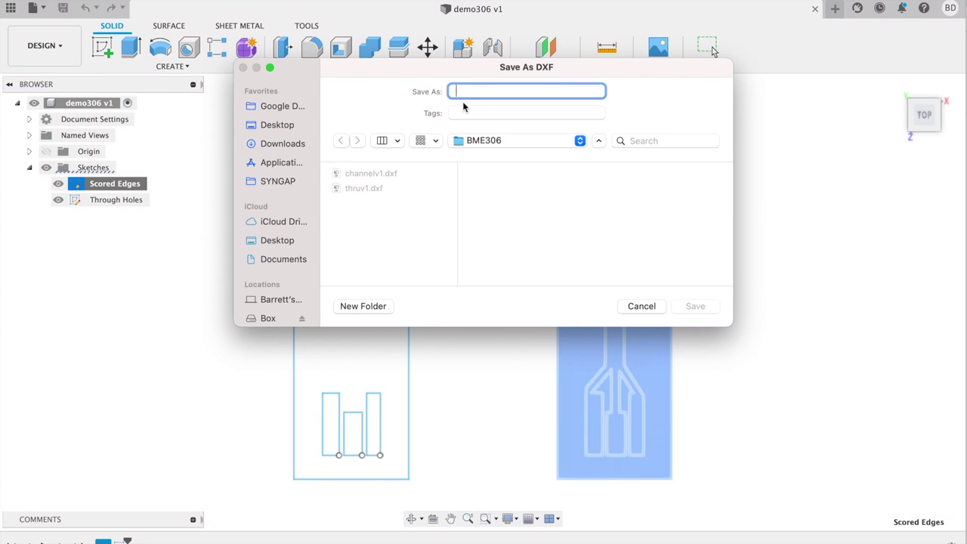
text(channel)
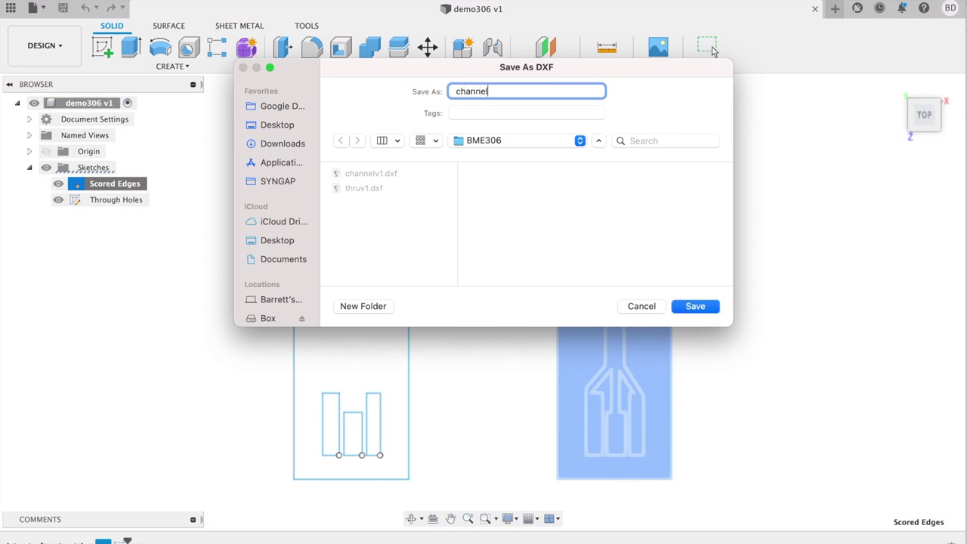
text(v2)
key(Return)
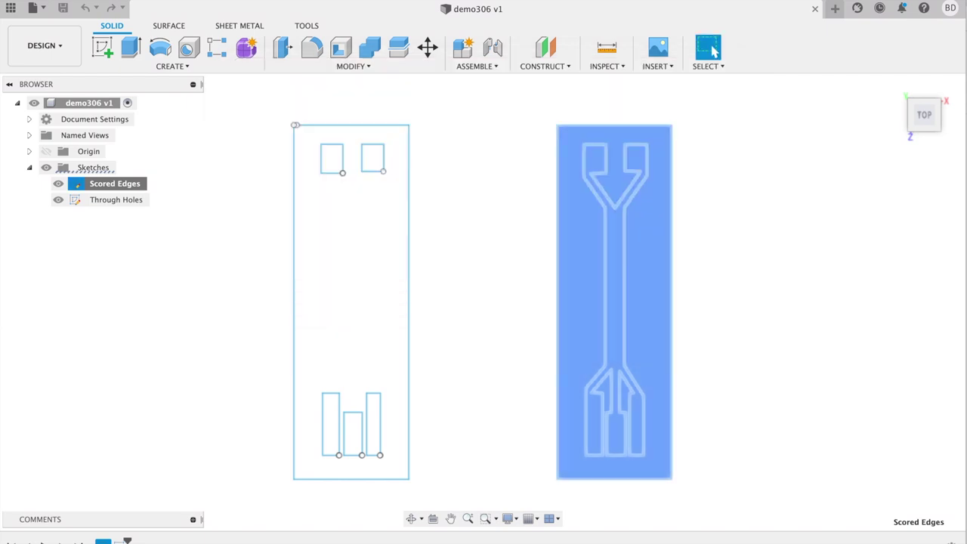
- Export the Through Holes sketch as a DXF named thruv2 in the BME306 folder
click(119, 199)
right_click(119, 200)
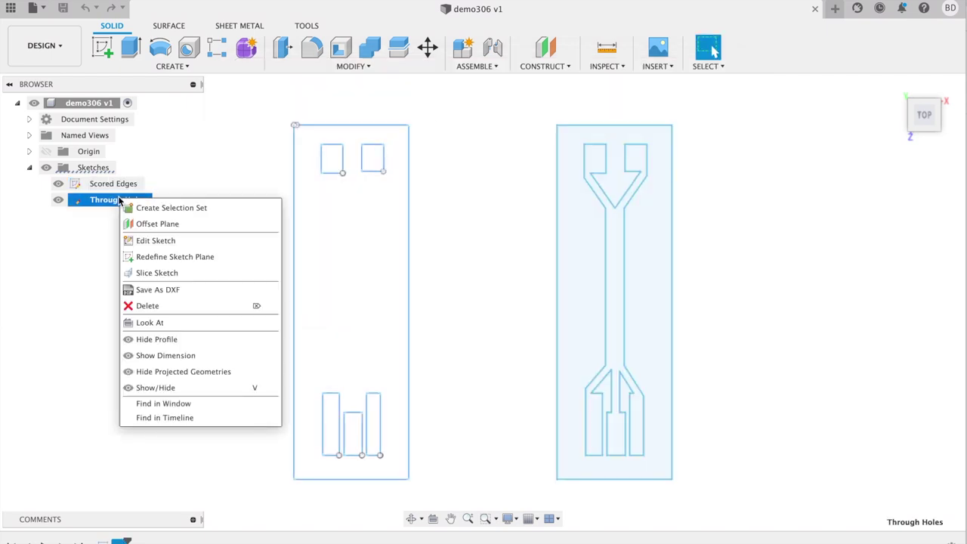
click(168, 290)
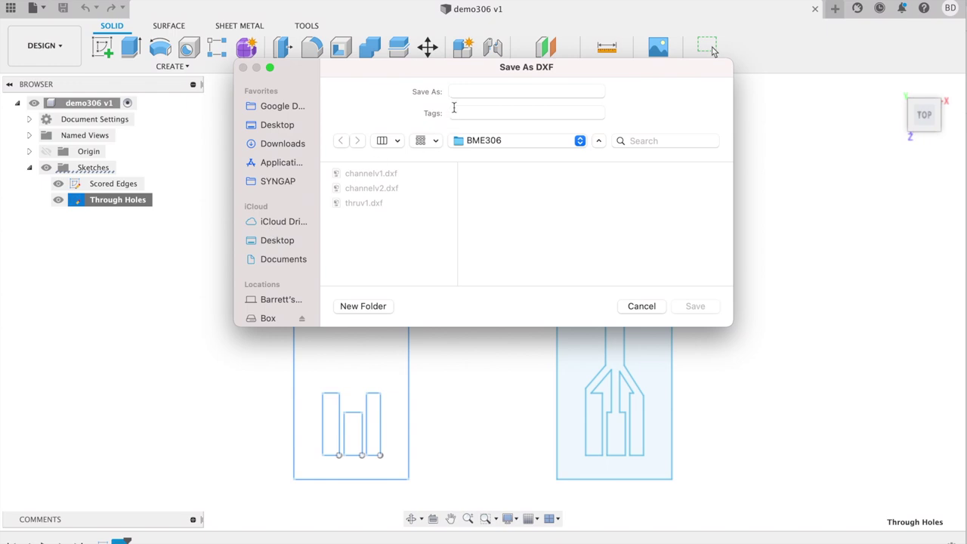
click(467, 92)
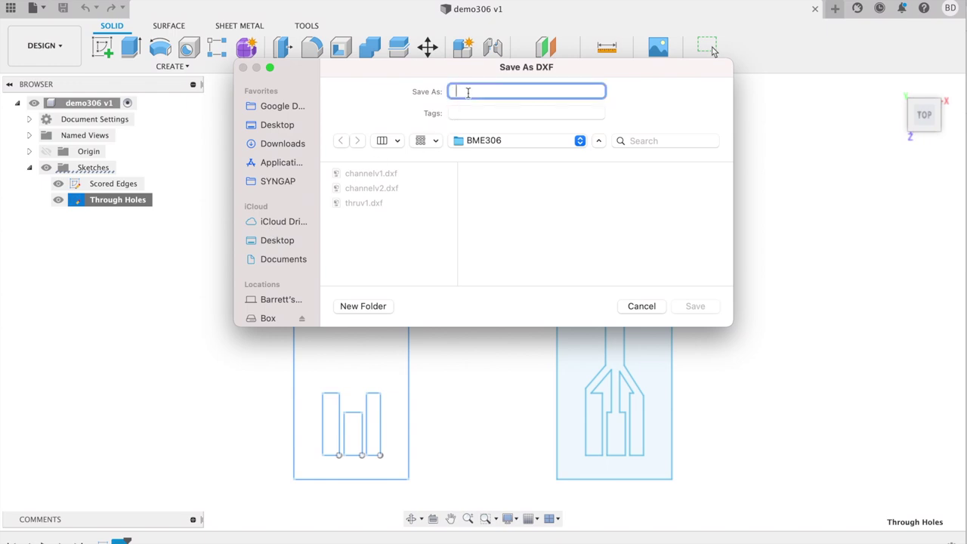
text(thruv2)
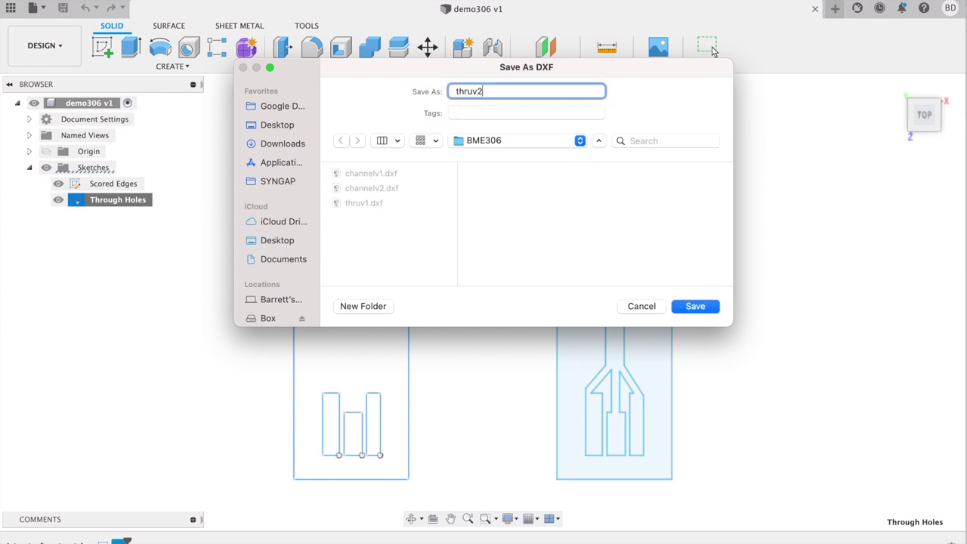
key(Return)
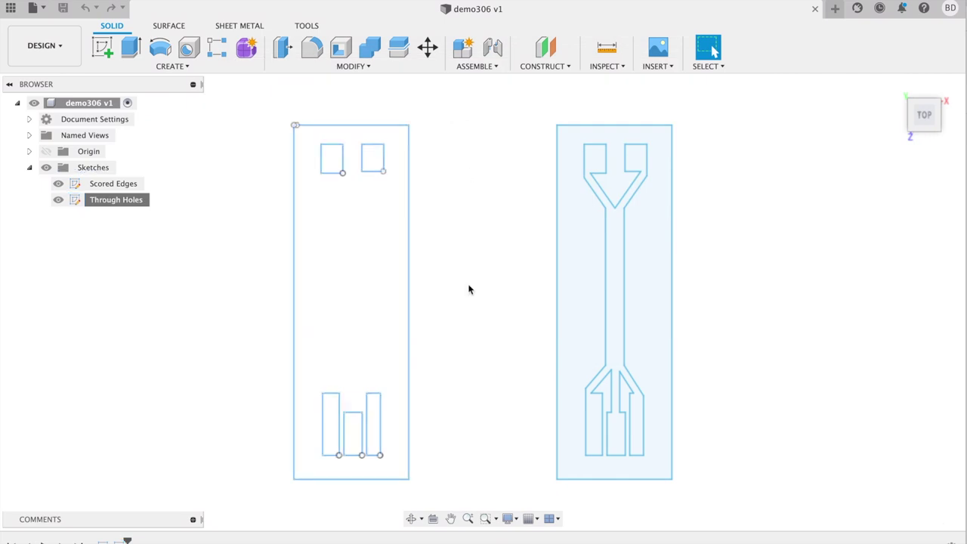
- Switch to Cricut Design Space, start a new project, and upload channelv2.dxf as an image
click(528, 539)
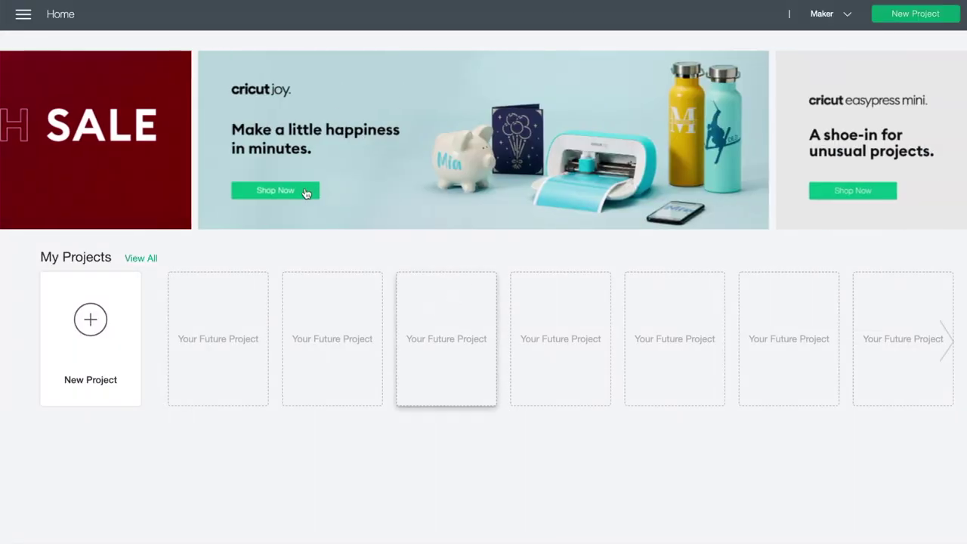
click(95, 325)
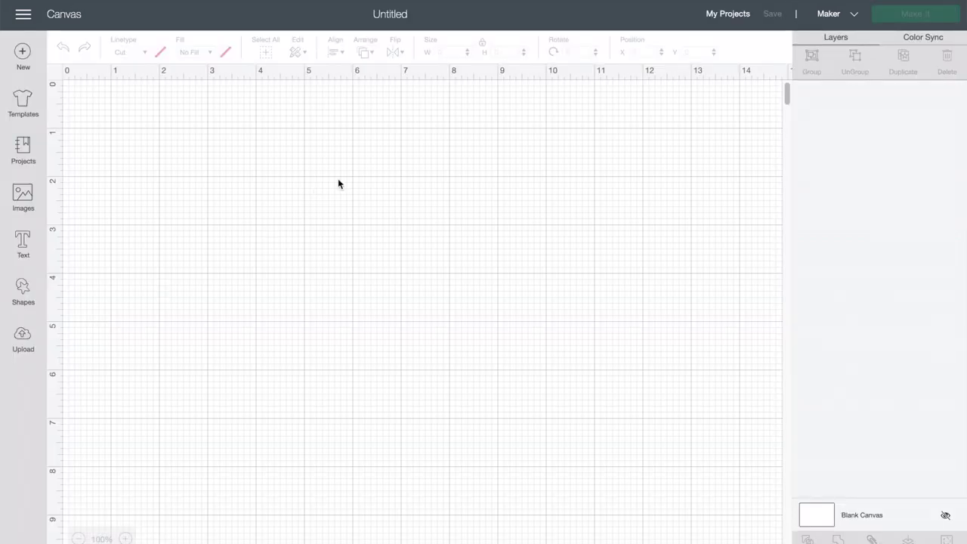
click(34, 339)
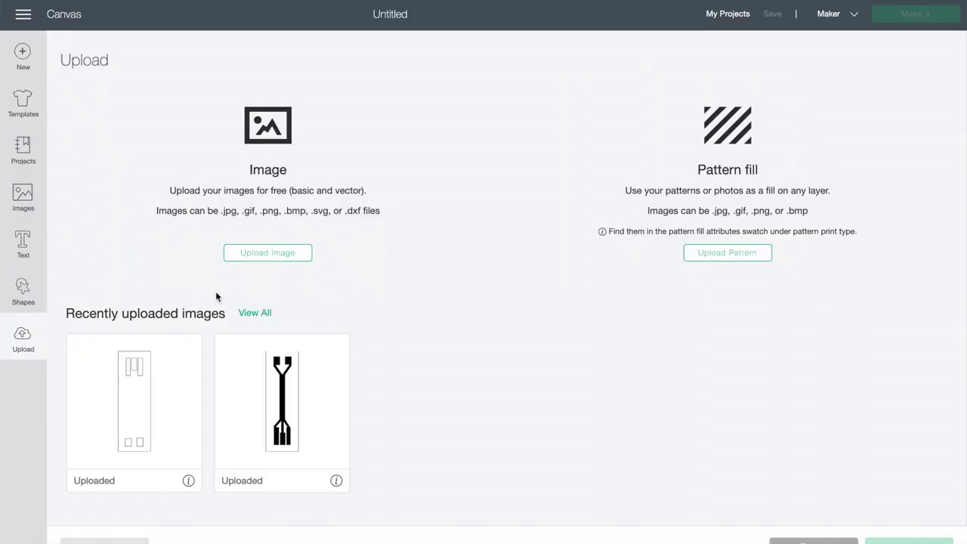
click(283, 258)
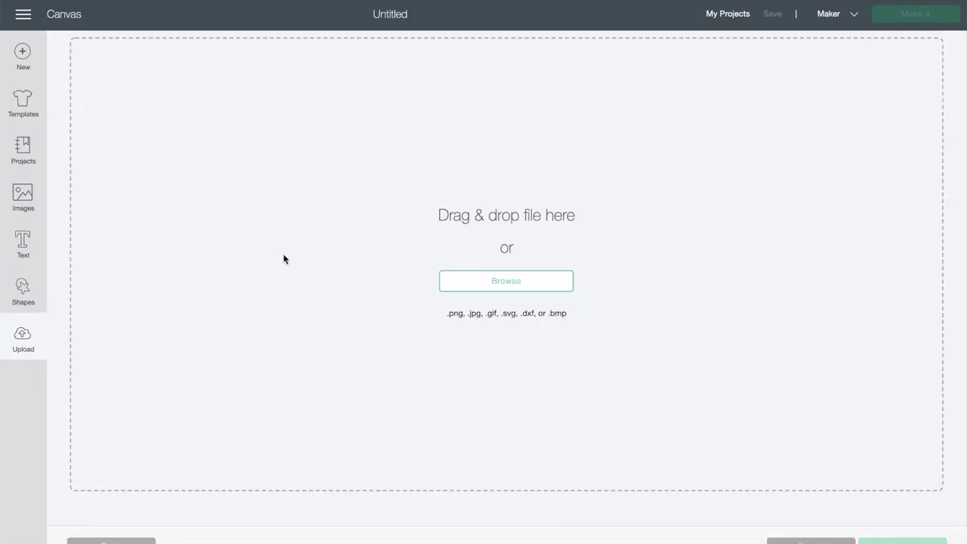
click(551, 285)
double_click(401, 221)
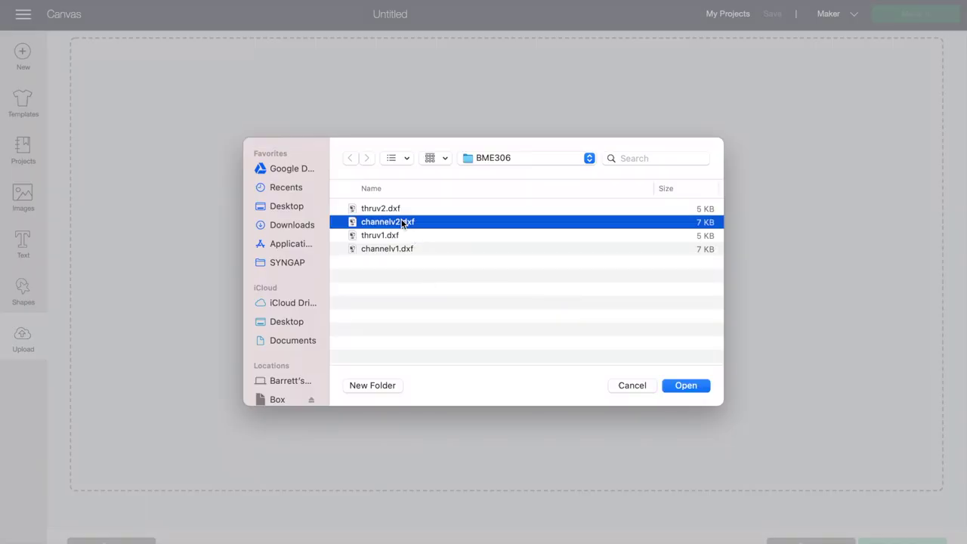
click(902, 540)
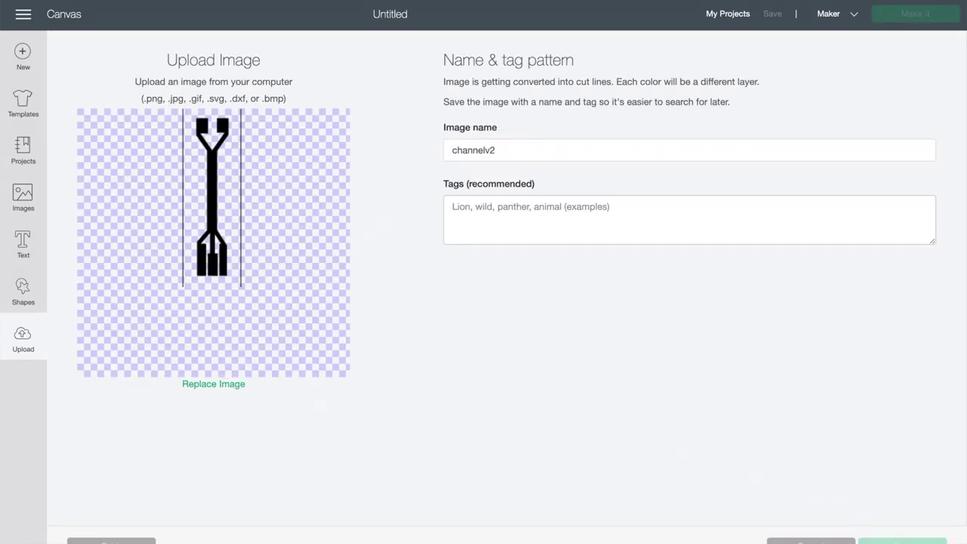
- Upload thruv2.dxf from the BME306 folder as a second image named thruv2
click(267, 254)
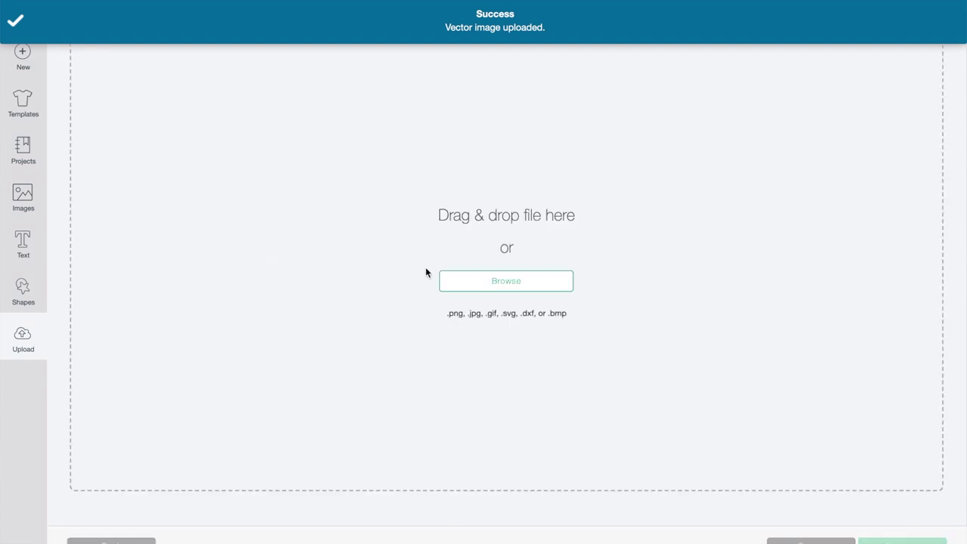
click(447, 280)
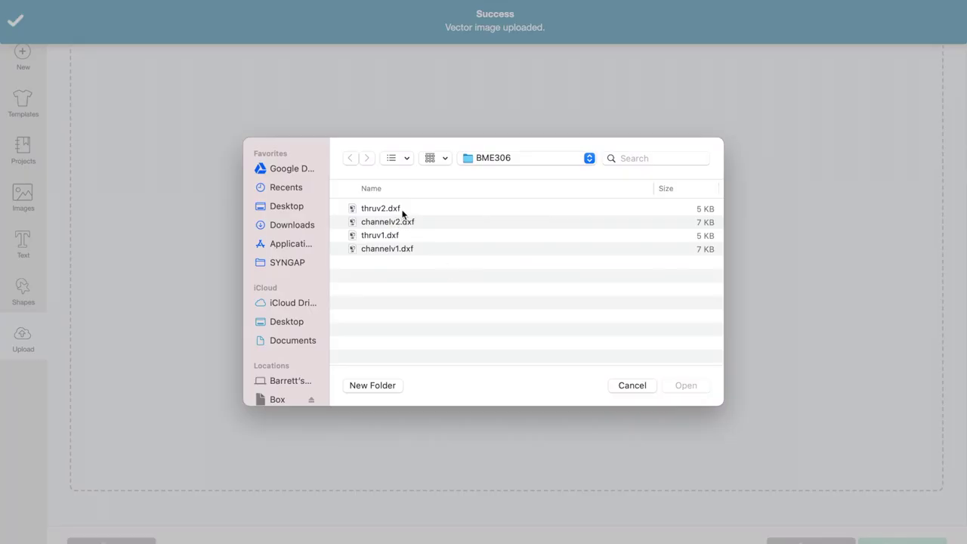
double_click(415, 210)
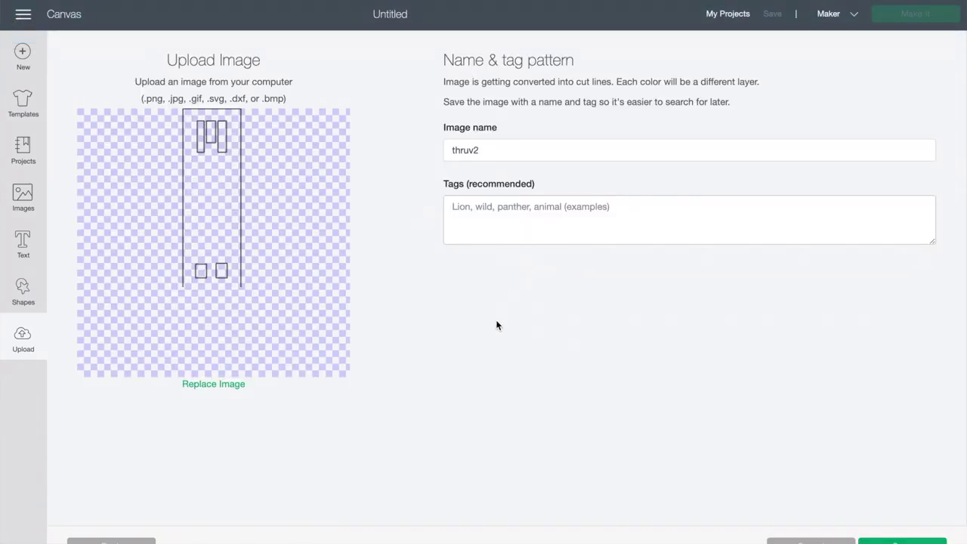
click(902, 540)
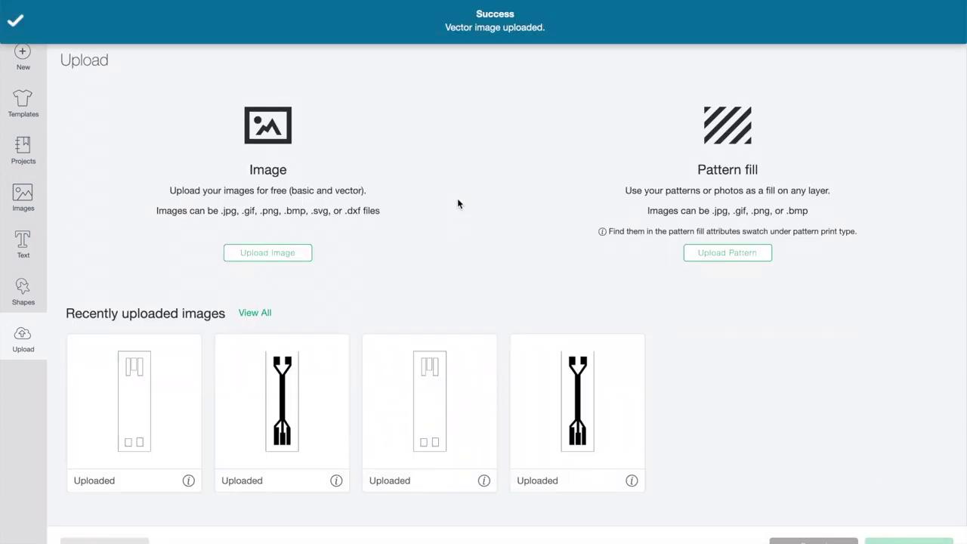
- Insert the uploaded channelv2 image on the canvas and set its width to 0.5 in with proportions locked
click(309, 389)
click(909, 541)
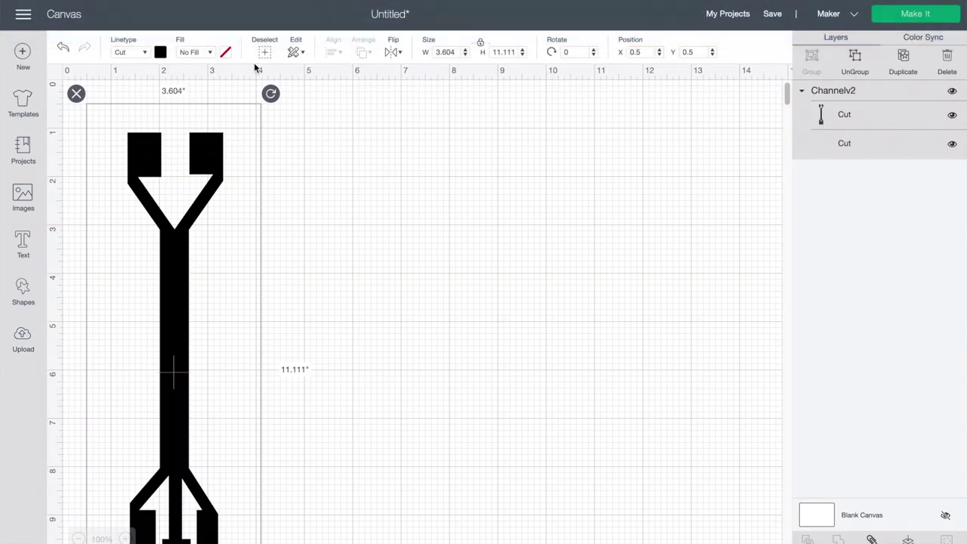
click(449, 52)
key(BackSpace)
text(0.5)
key(Return)
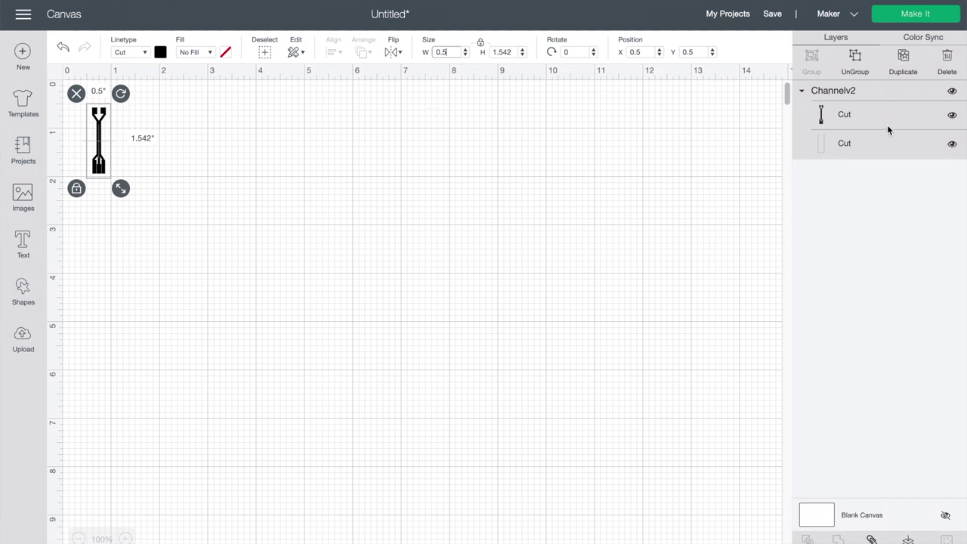
- Attach the cut layers of the channelv2 group so they keep their relative positions
click(885, 144)
click(885, 90)
click(871, 539)
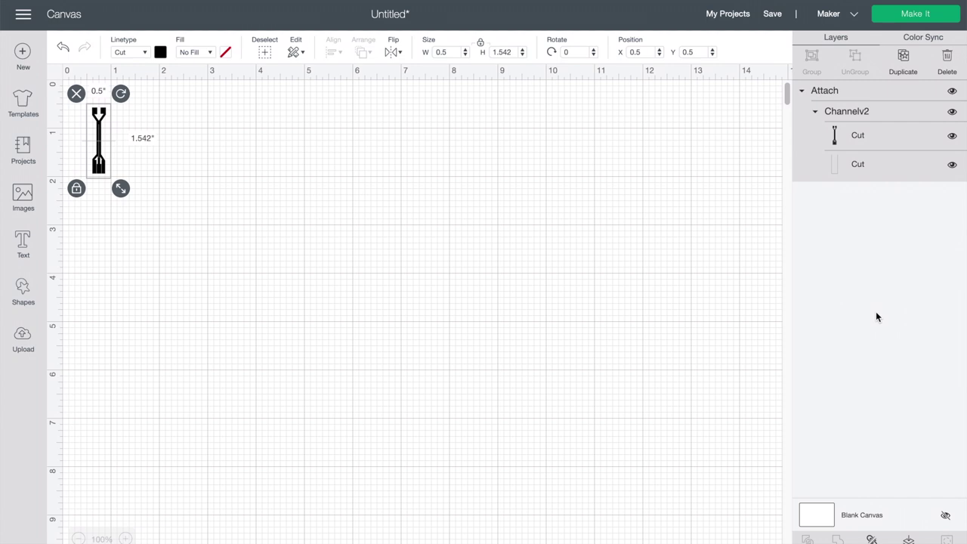
- Proceed to mat preparation and move the channel design to about 8 in across and 1 in down on the mat
click(942, 18)
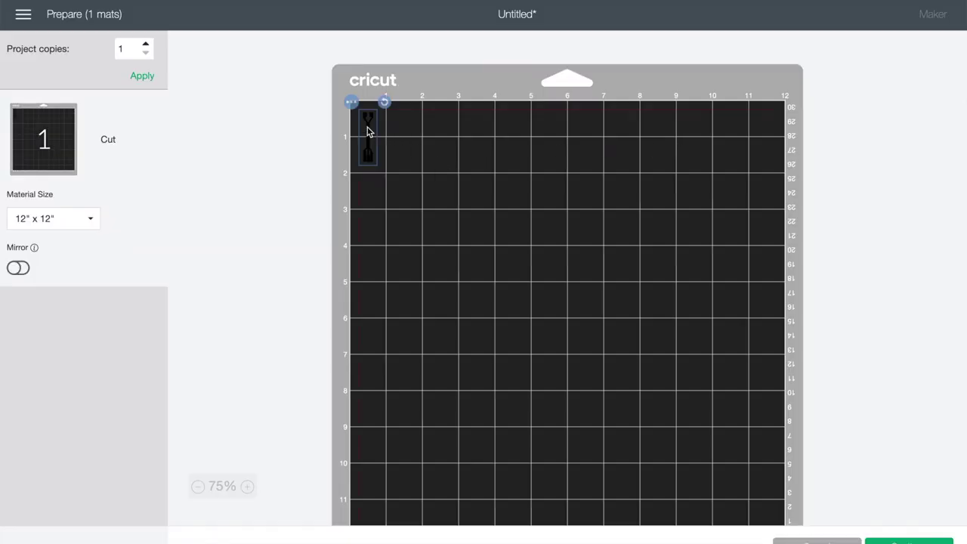
drag(368, 131, 649, 157)
drag(649, 154, 648, 154)
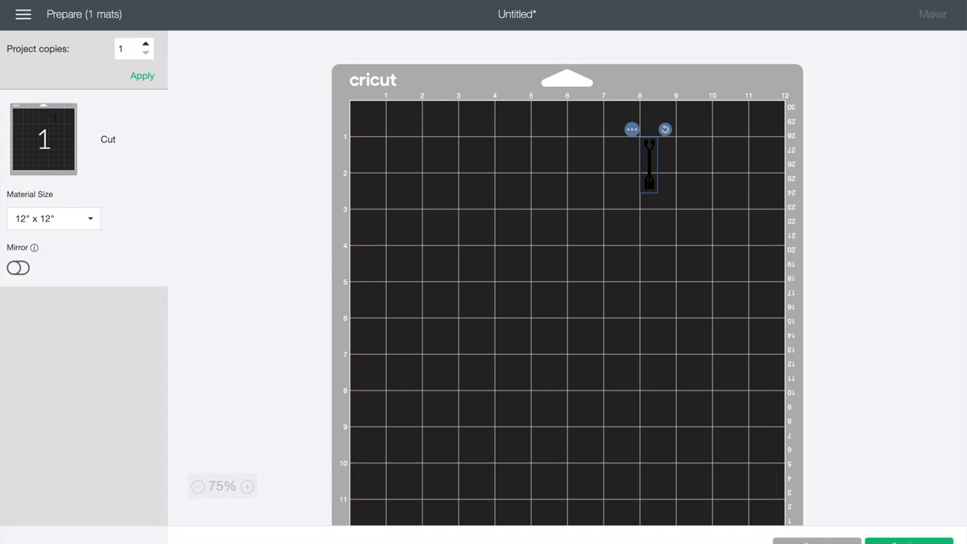
- Continue to the cutting setup and check the Maker's Bluetooth connection among the computer's devices
click(908, 541)
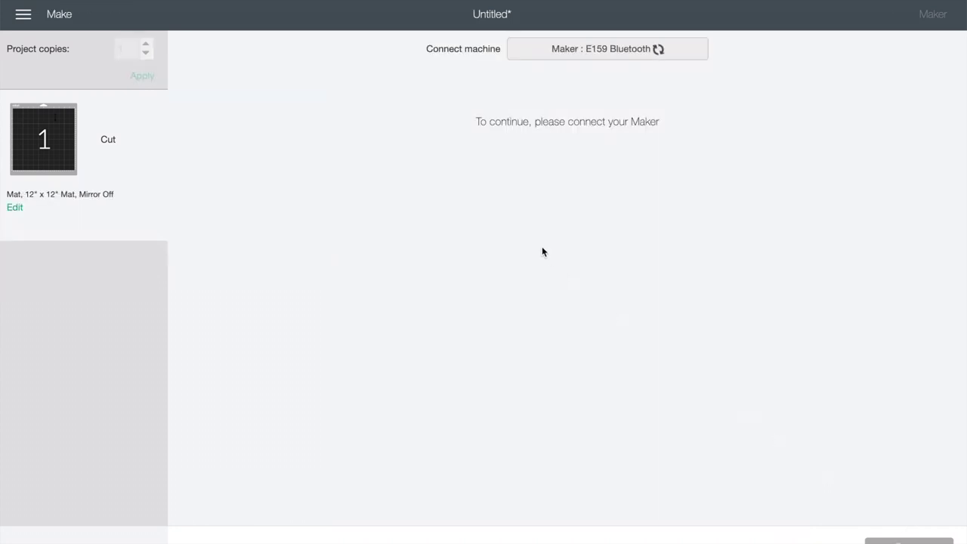
click(677, 0)
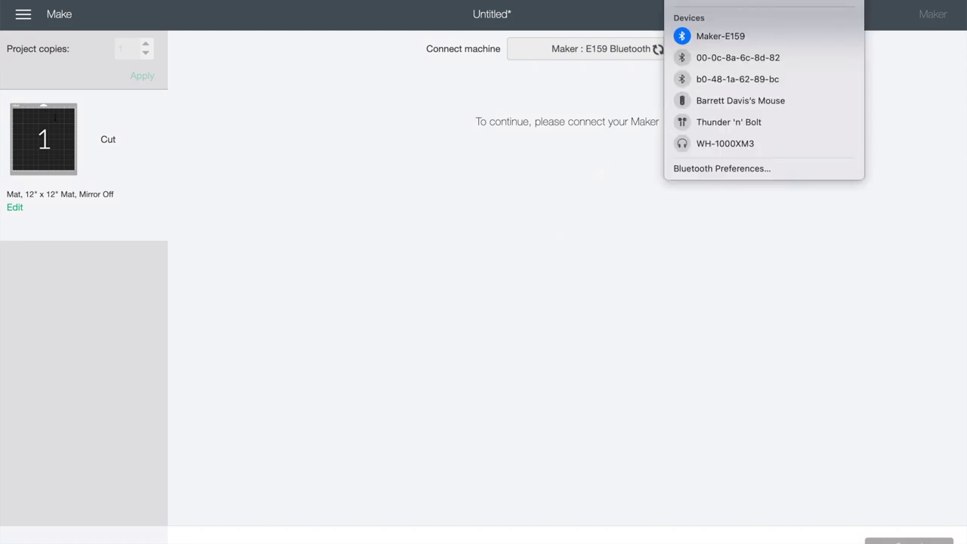
click(556, 242)
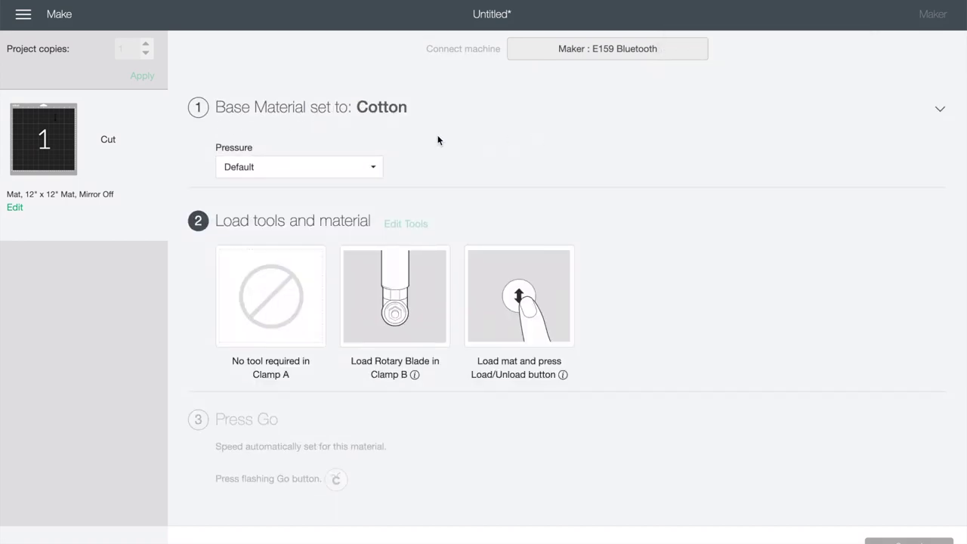
- Check the cutting pressure options, keep Default, and reopen the base material list to choose Vinyl
click(345, 174)
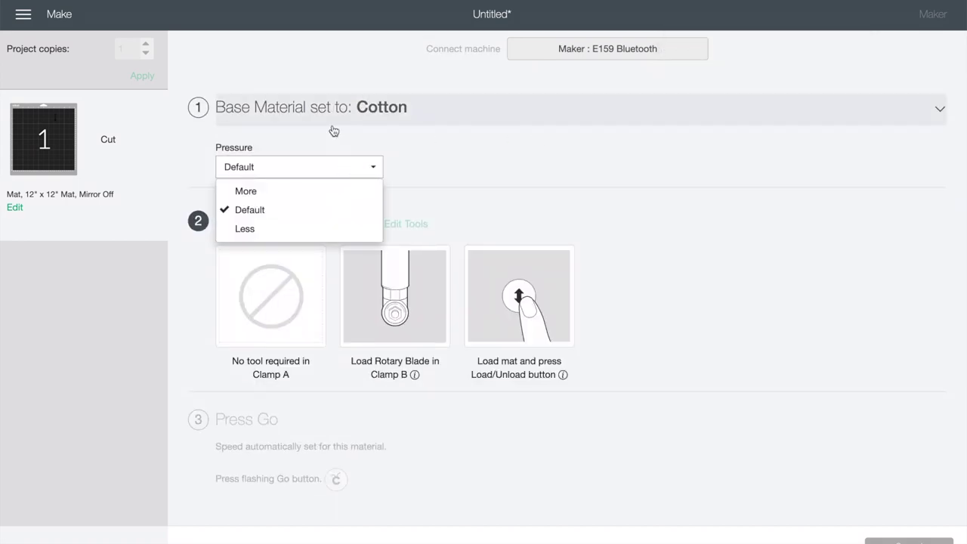
click(770, 105)
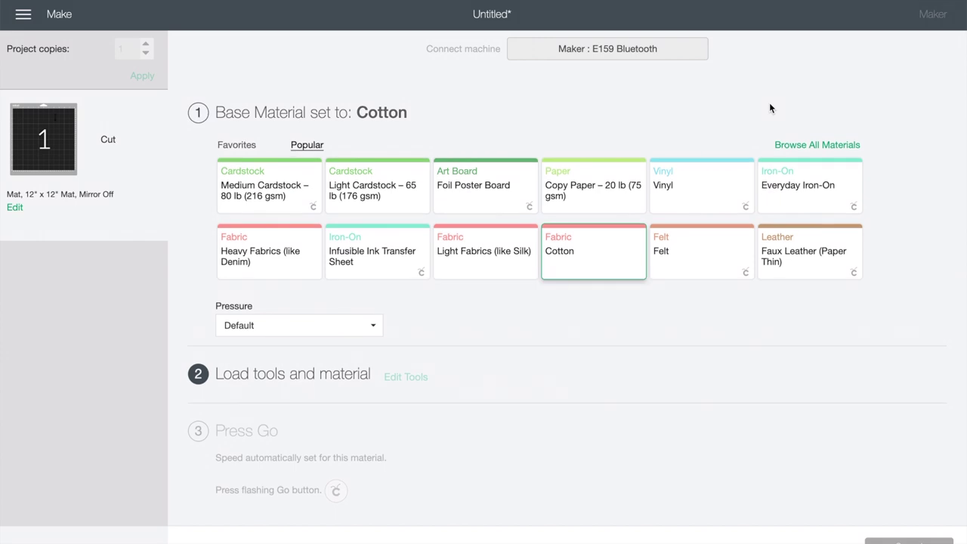
click(707, 193)
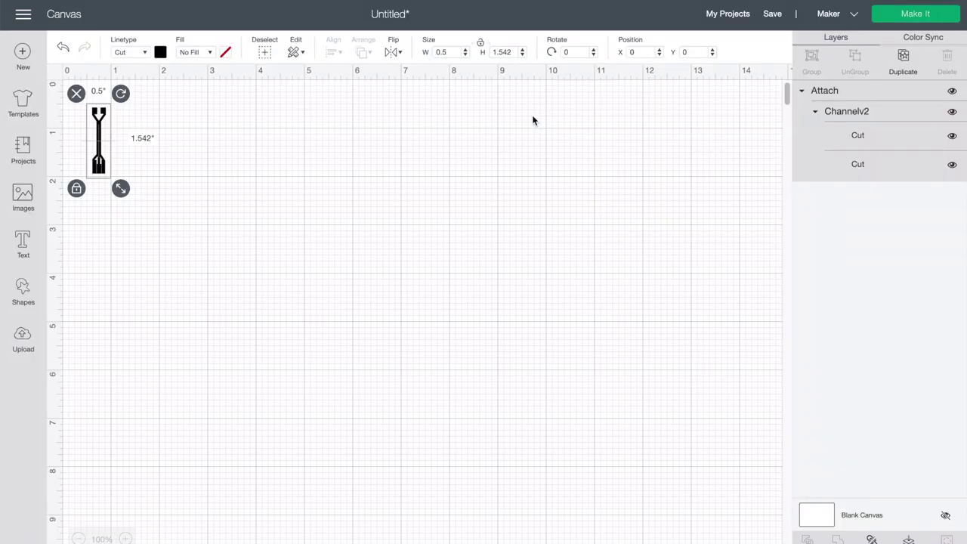
- Replace the channel design on the canvas with the uploaded Thruv2 image and set its width to 0.5 in
click(74, 97)
click(23, 336)
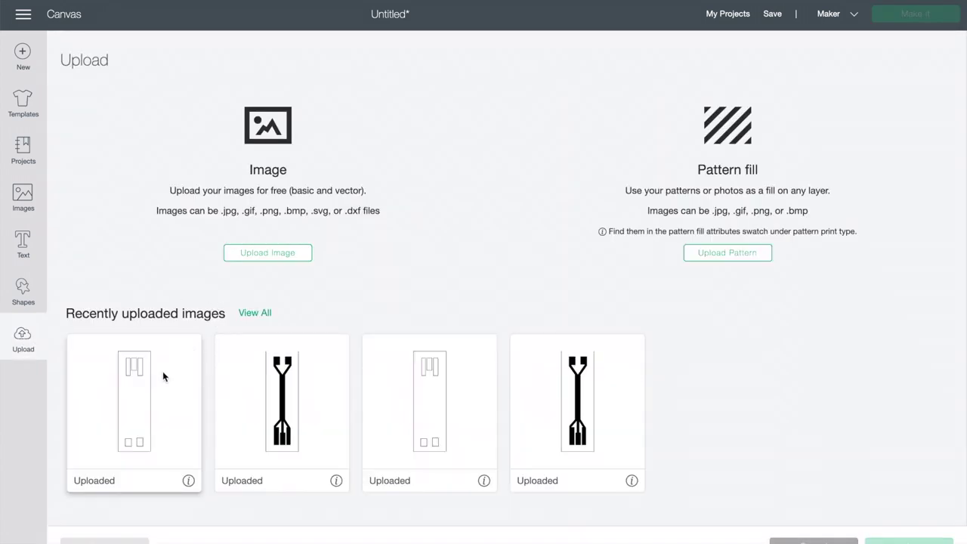
click(159, 378)
click(909, 540)
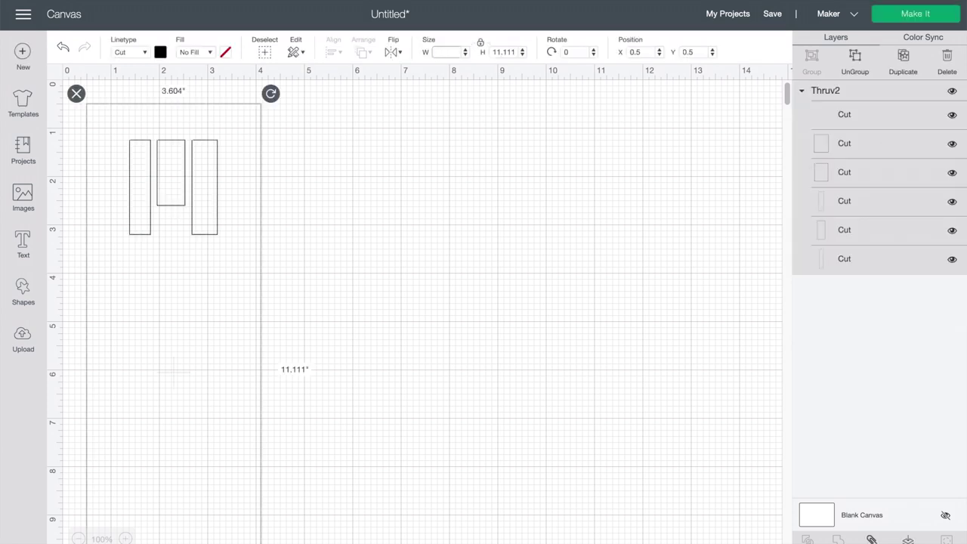
text(0.5)
key(Return)
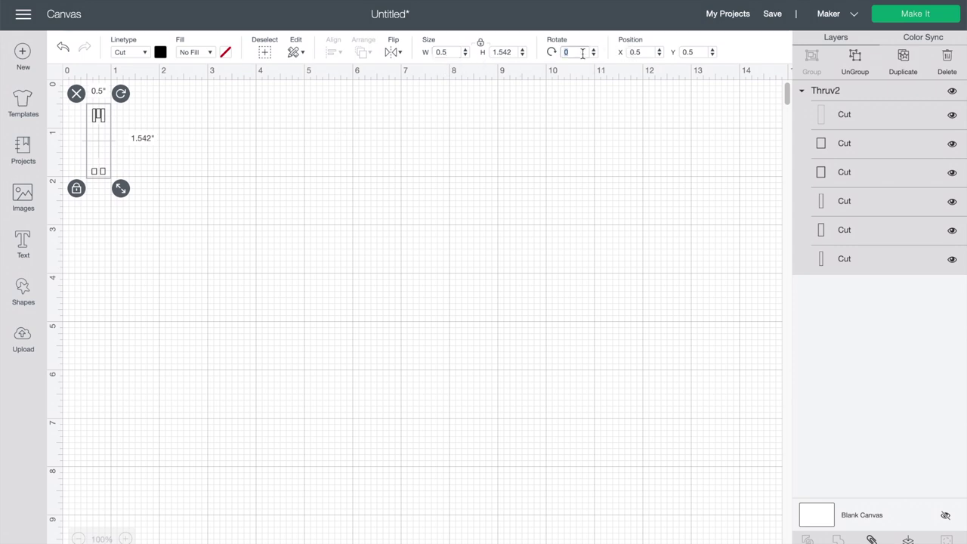
- Rotate the Thruv2 design 180 degrees and attach its cut layers so they keep their relative positions
text(180)
key(Return)
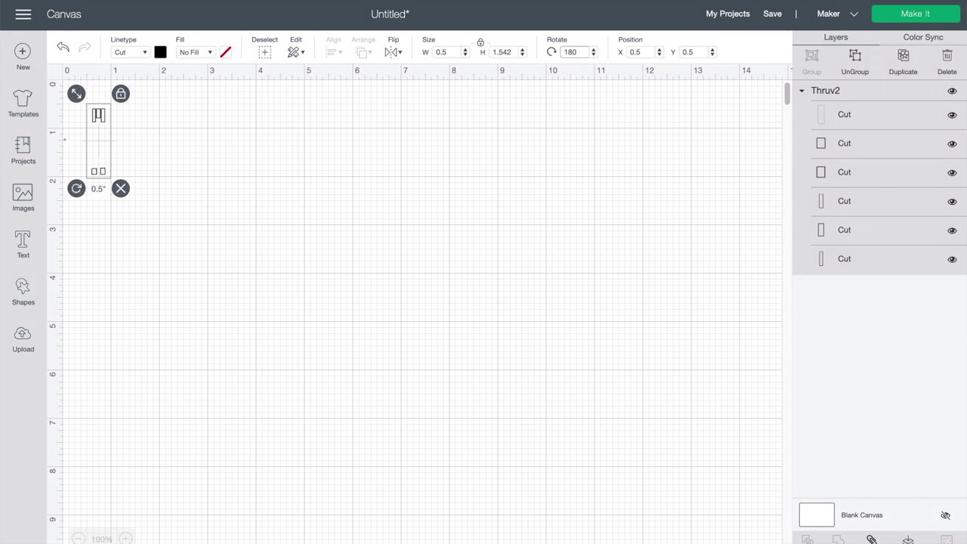
click(382, 151)
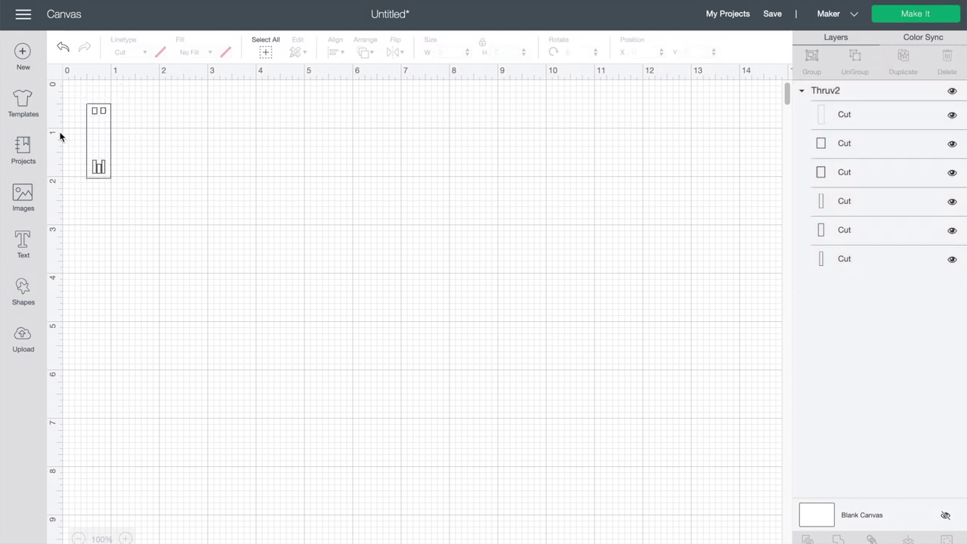
click(93, 136)
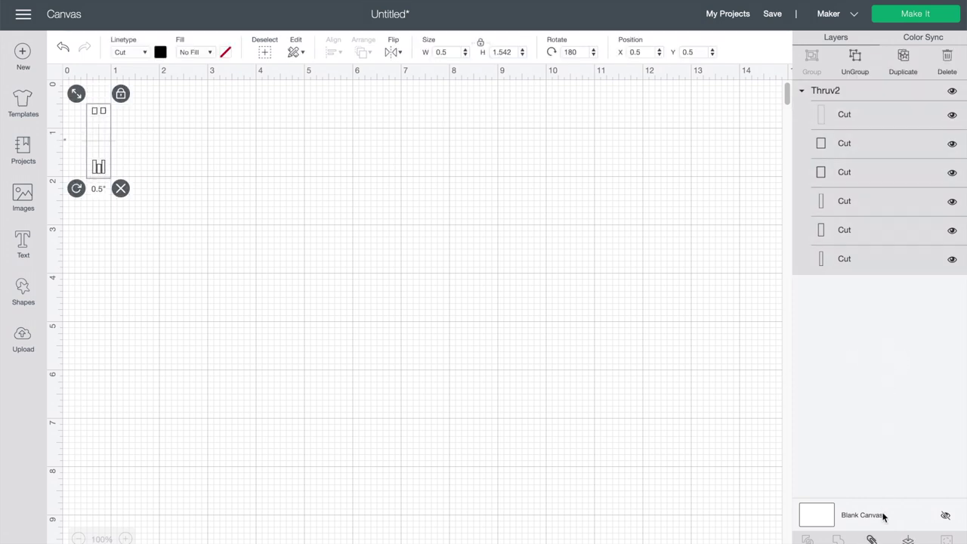
click(872, 540)
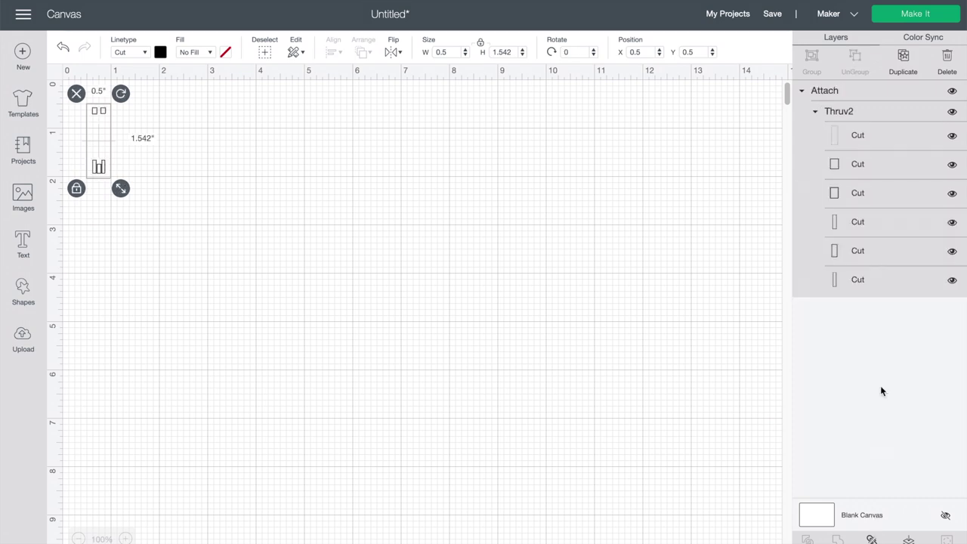